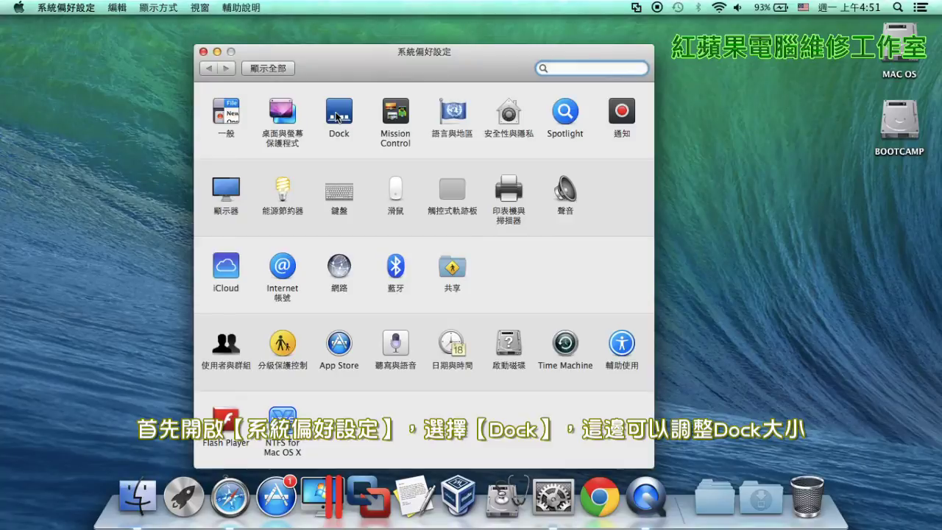
Open the Dock preferences and set the Dock size (大小) to its minimum, then enlarge it to about two-thirds of the range.
click(338, 115)
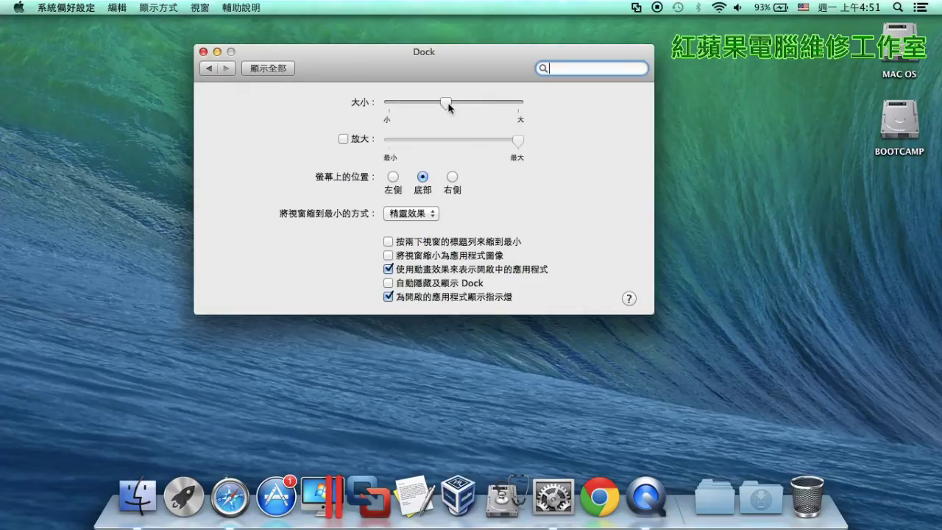
drag(448, 107, 377, 109)
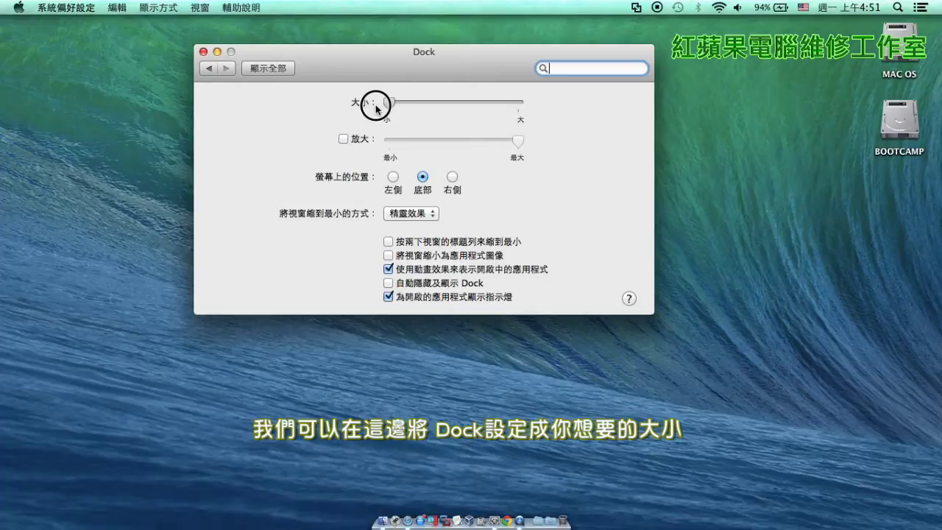
drag(376, 109, 480, 111)
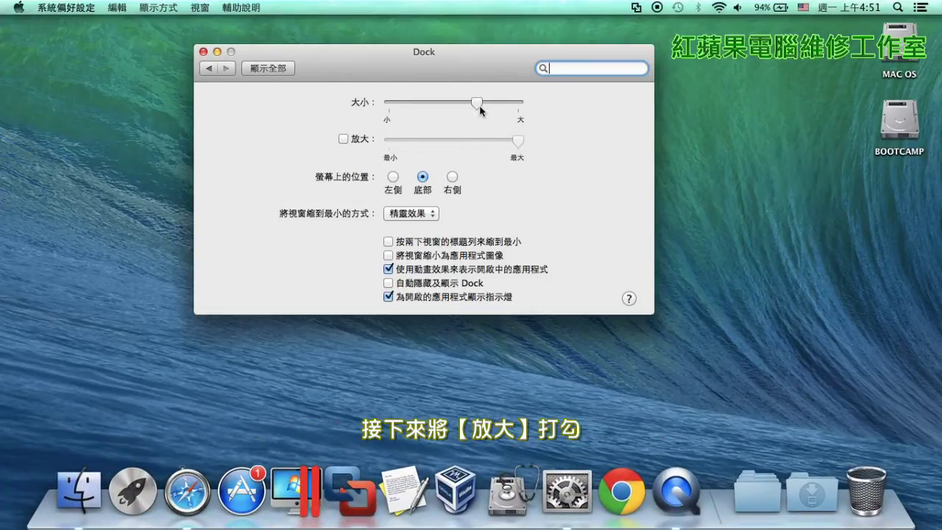
Try Dock magnification (放大) on and off, and try the Dock positions 左側 and 右側 before returning it to 底部.
click(343, 139)
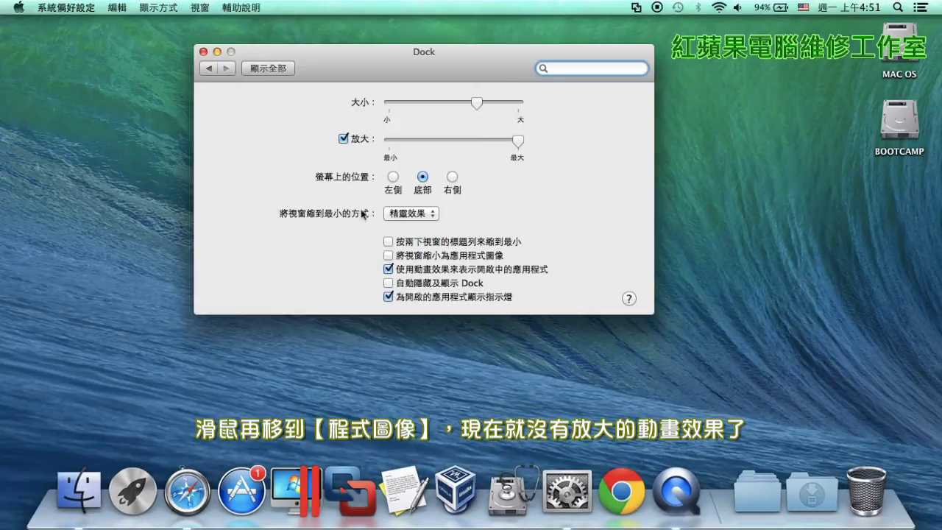
click(344, 138)
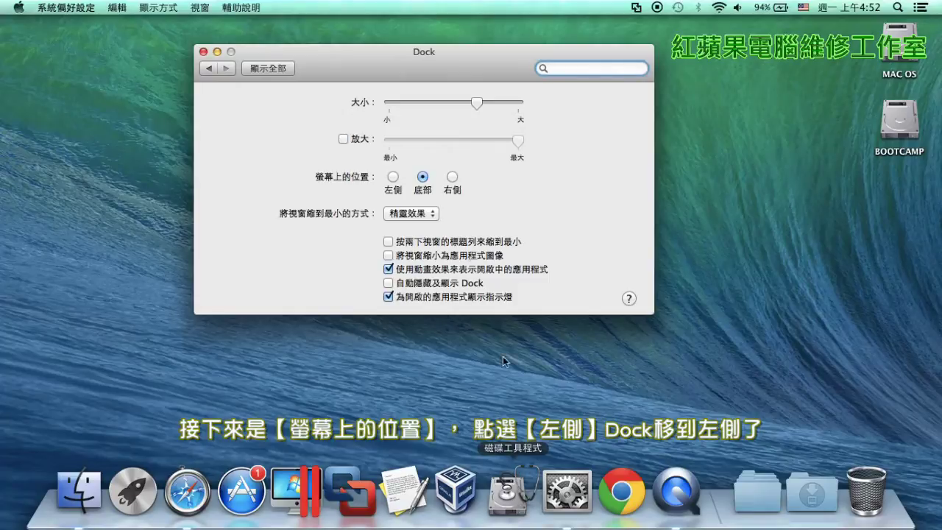
click(393, 180)
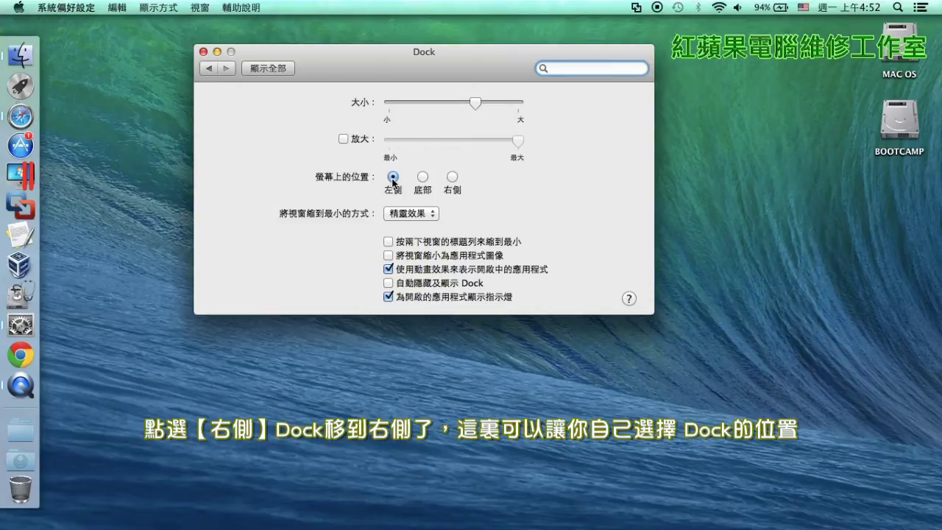
click(453, 178)
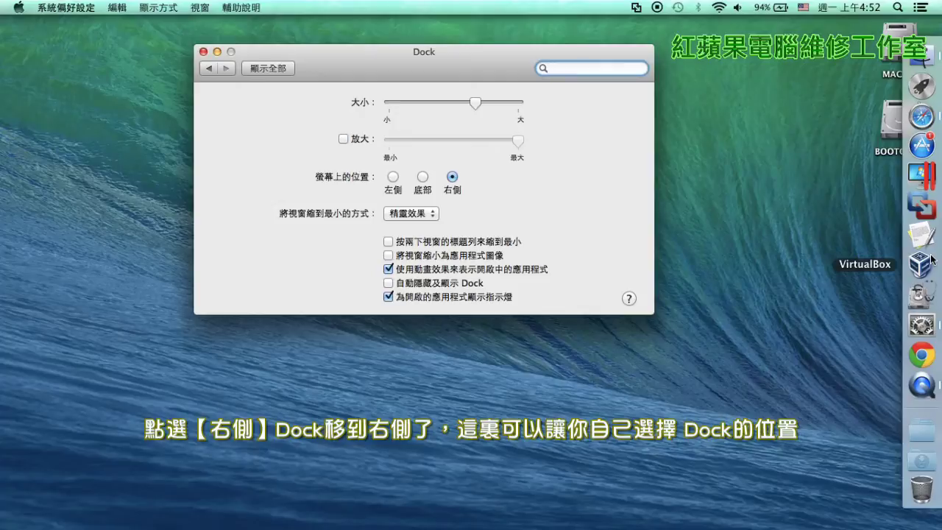
click(423, 177)
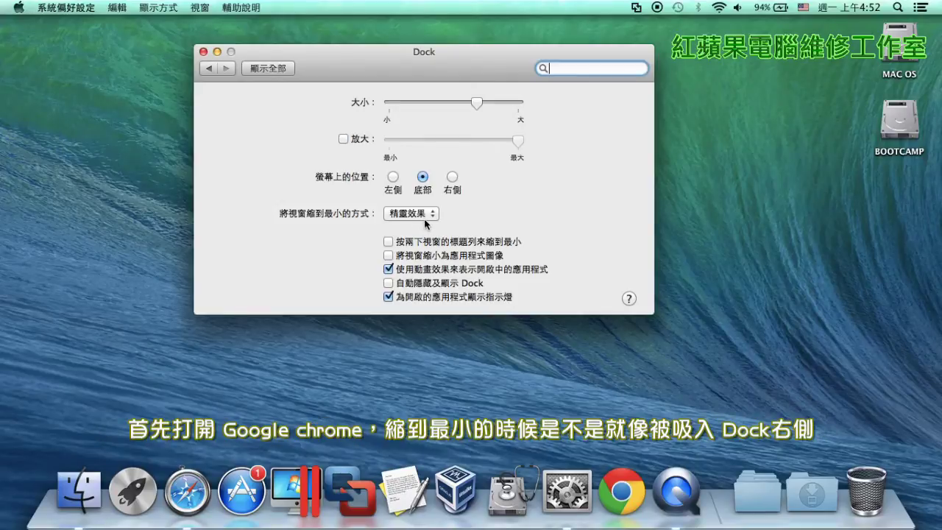
Launch Google Chrome and repeatedly minimize and restore its window to preview the 精靈效果 minimize effect.
click(629, 506)
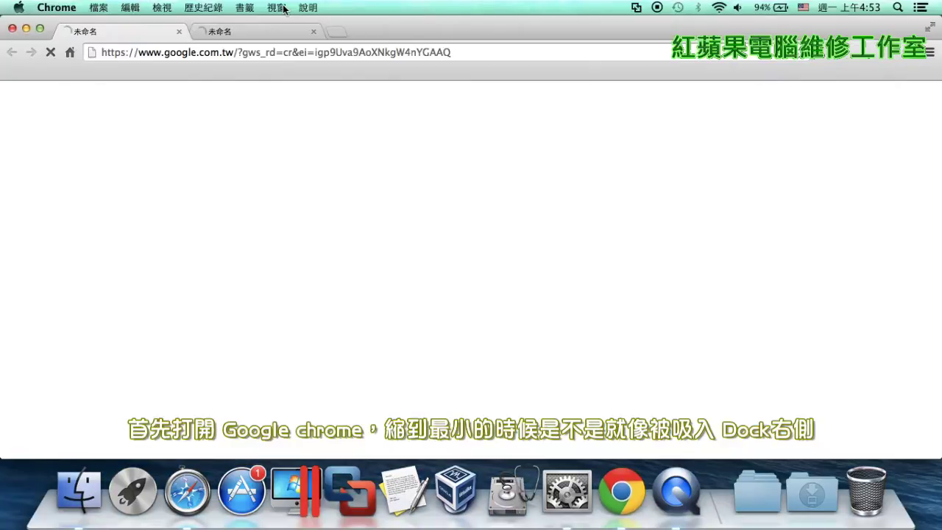
click(27, 29)
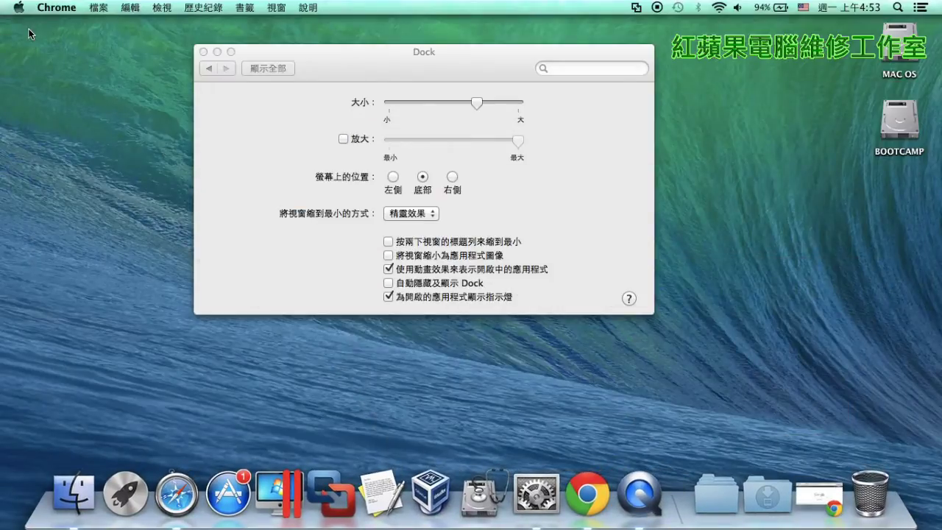
click(825, 491)
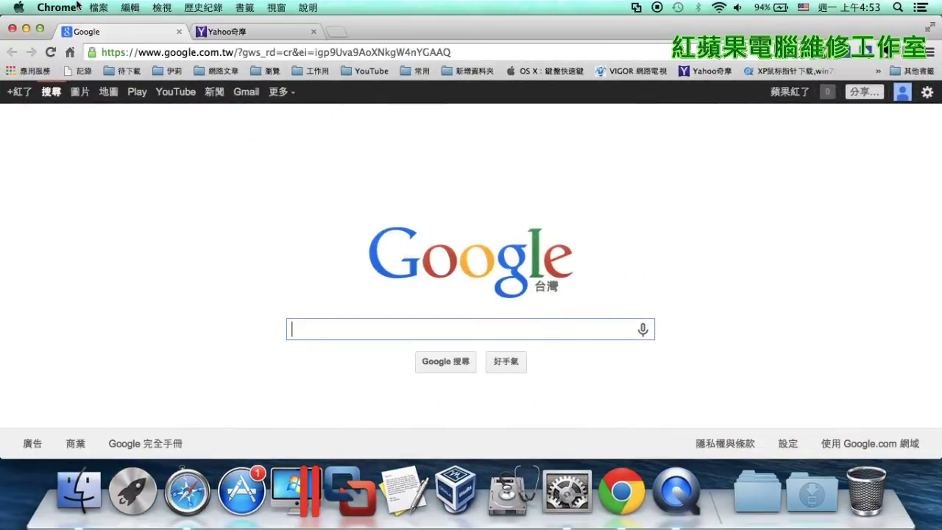
click(26, 29)
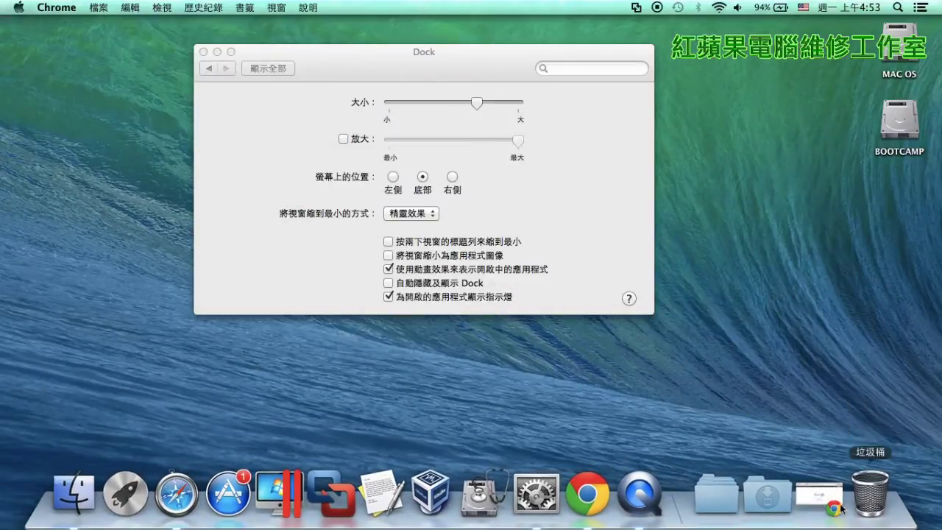
click(817, 497)
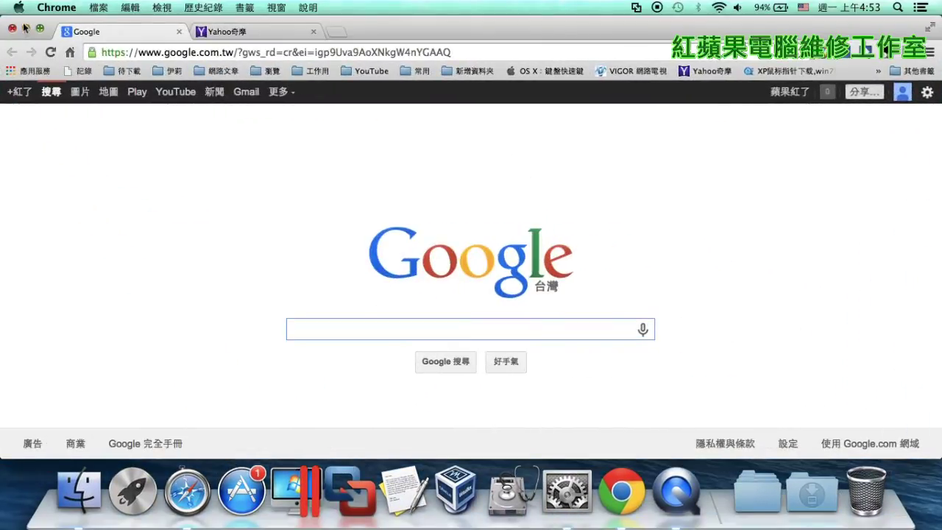
click(29, 28)
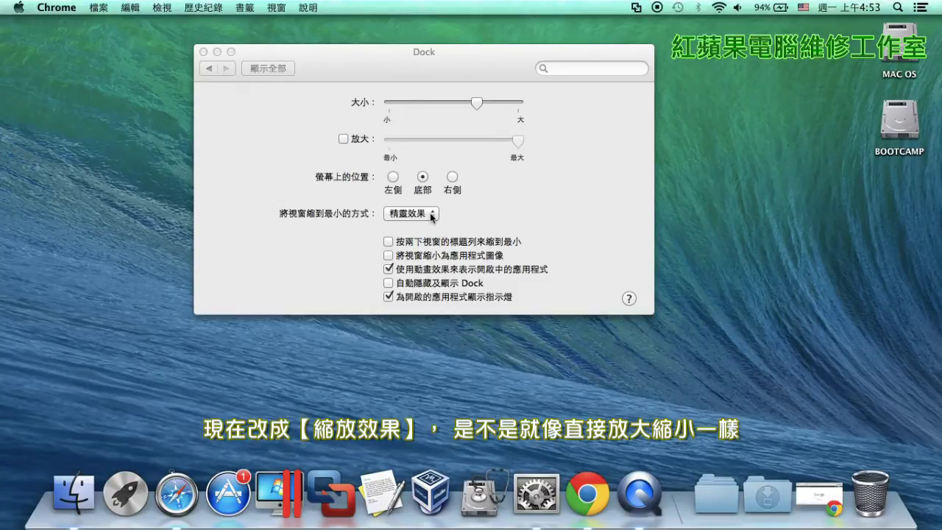
Set the window minimize effect to 縮放效果 and preview it by restoring and minimizing the Chrome window.
click(432, 215)
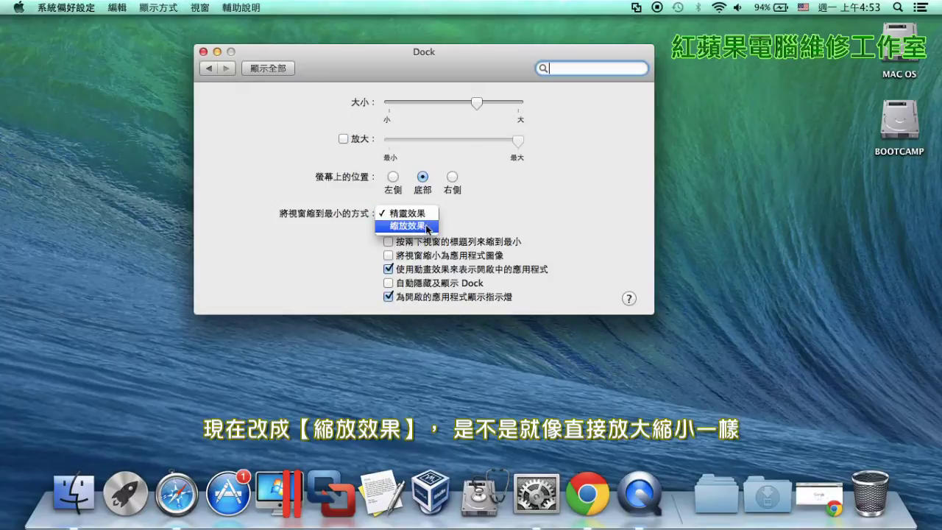
click(427, 227)
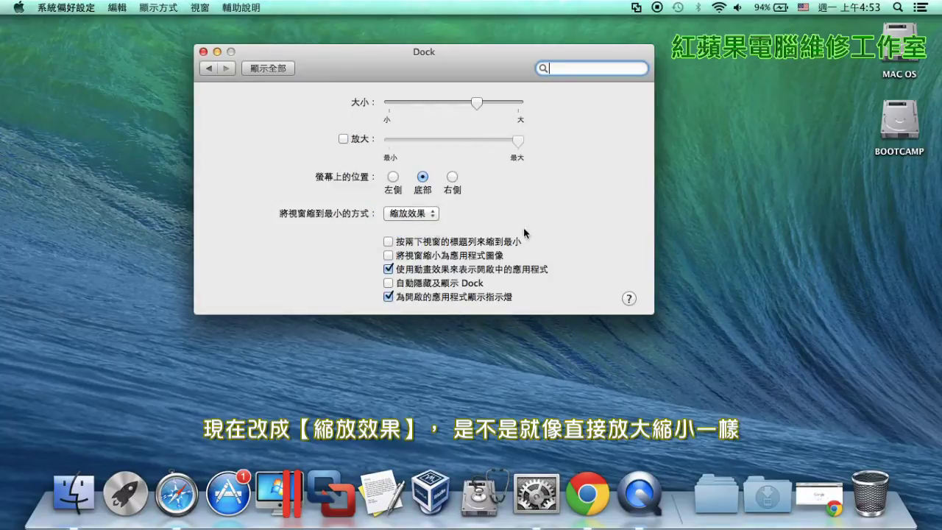
click(817, 490)
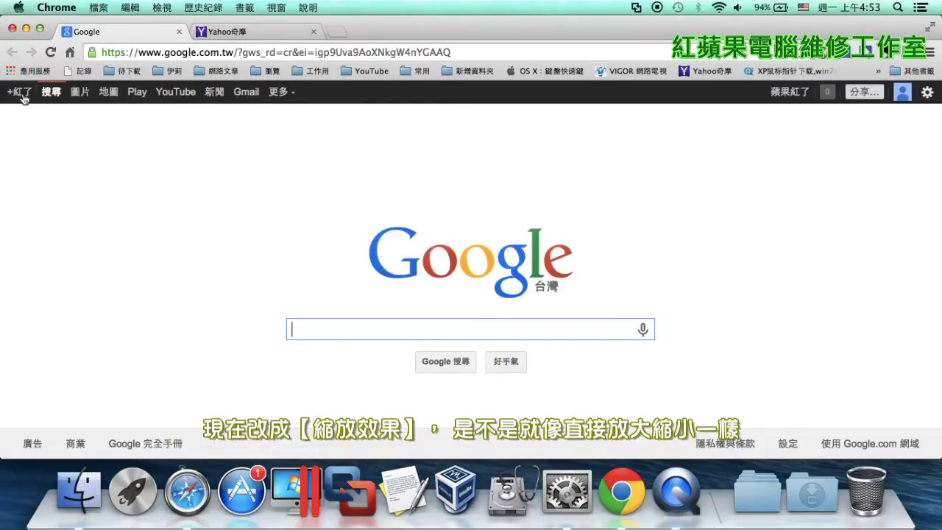
click(26, 28)
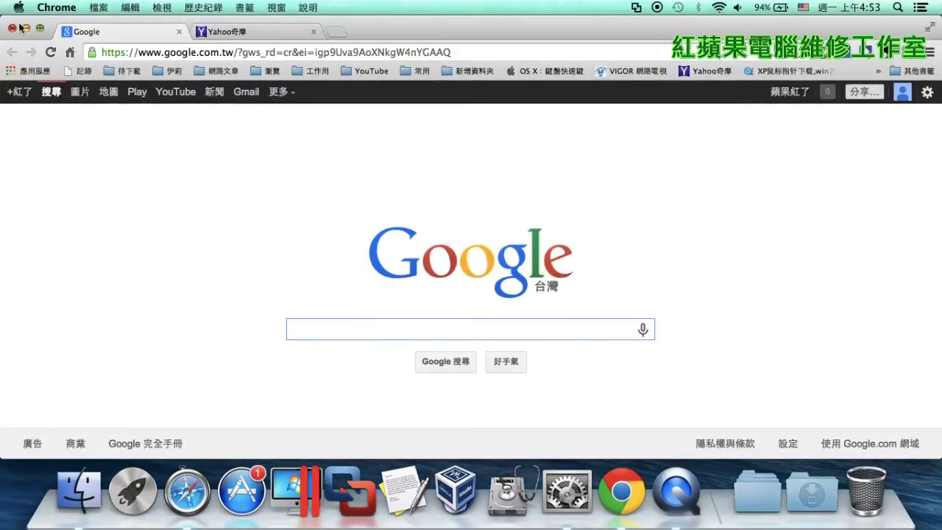
click(26, 28)
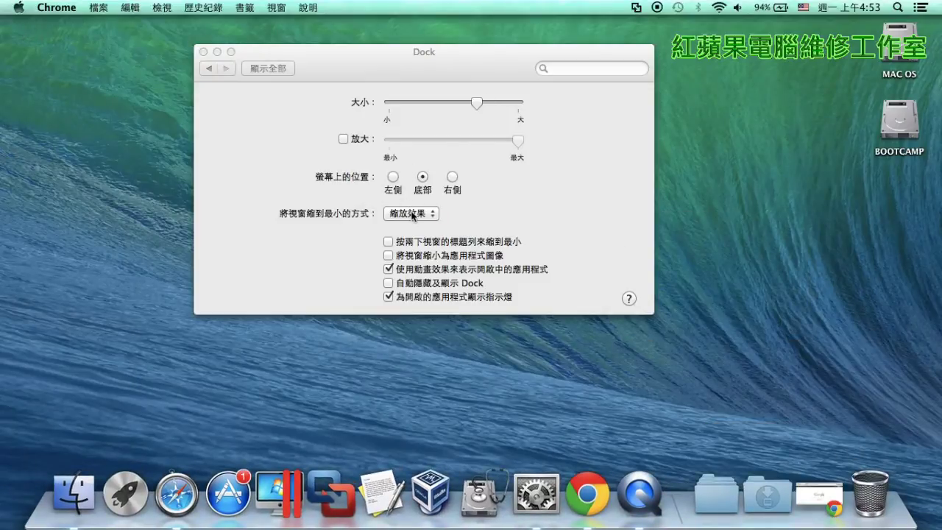
Set the minimize effect to 精靈效果 and enable 按兩下視窗的標題列來縮到最小.
click(411, 215)
click(407, 201)
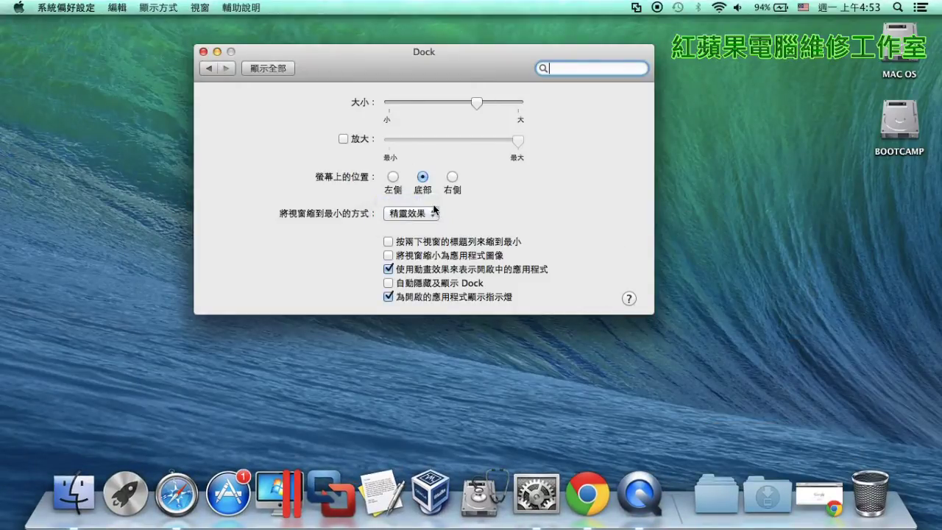
click(388, 242)
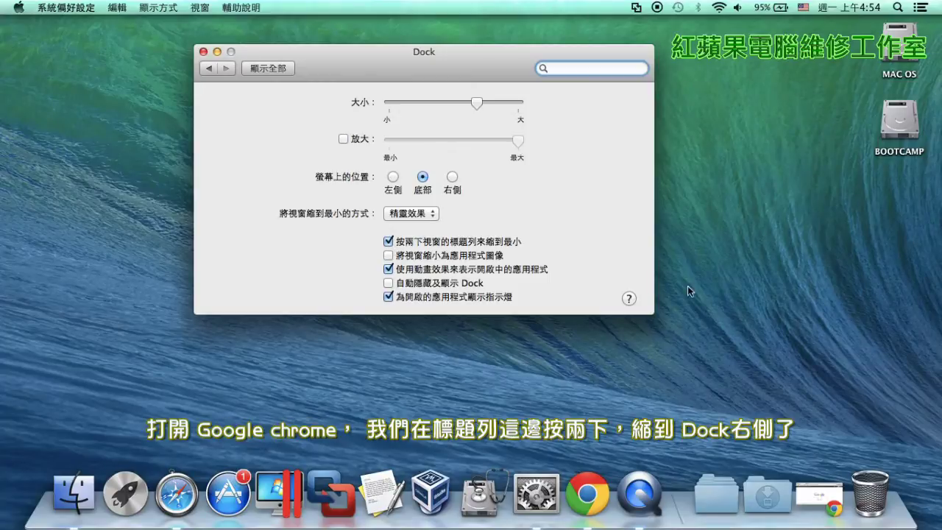
Test title-bar minimizing by restoring the Chrome window and minimizing it from its title bar twice.
click(820, 496)
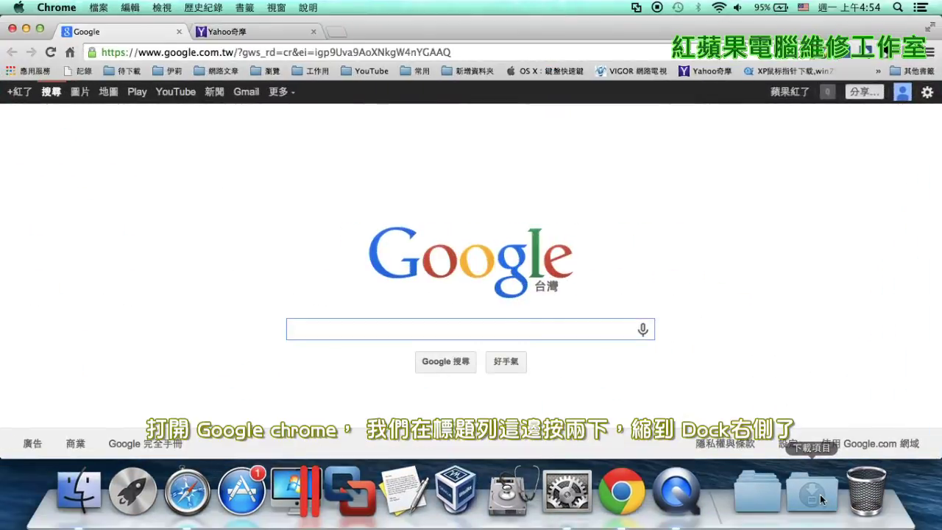
double_click(501, 29)
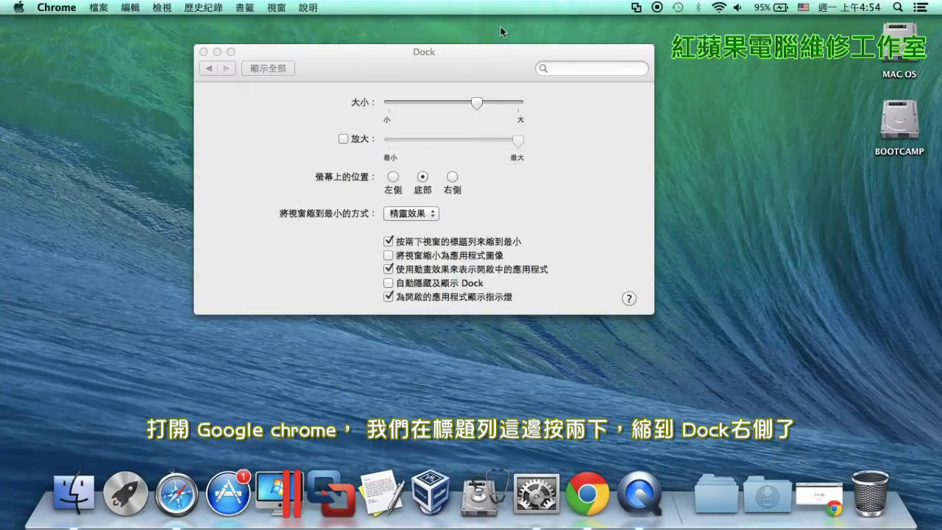
click(821, 497)
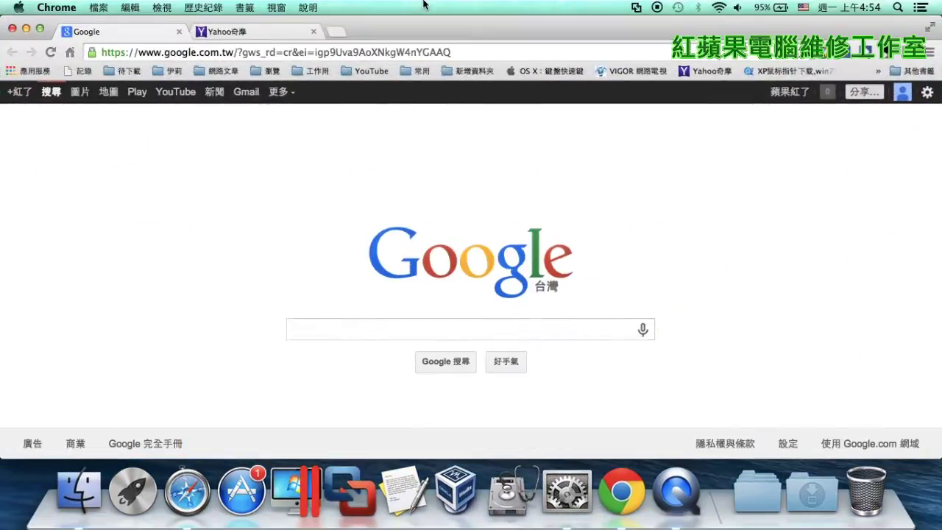
double_click(450, 31)
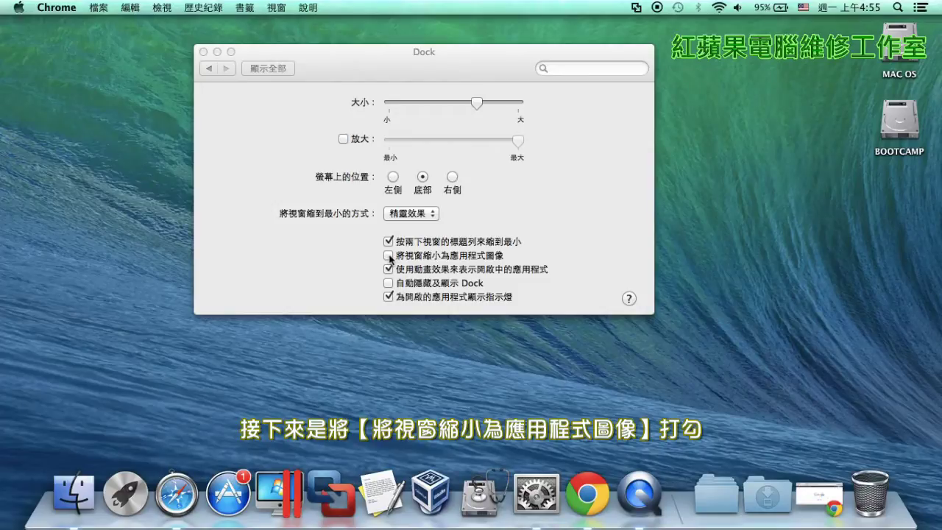
Enable 將視窗縮小為應用程式圖像 and test it by restoring the Chrome window and minimizing it into its application icon.
click(389, 256)
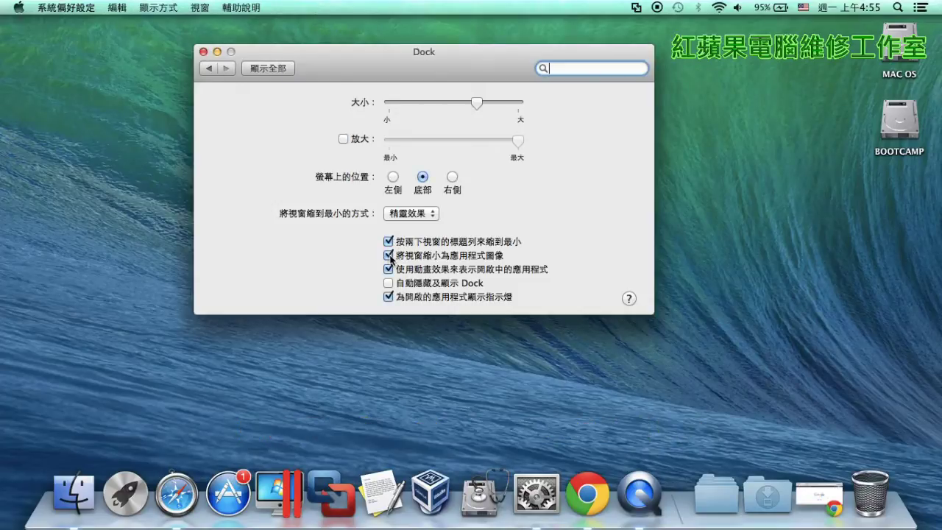
click(827, 511)
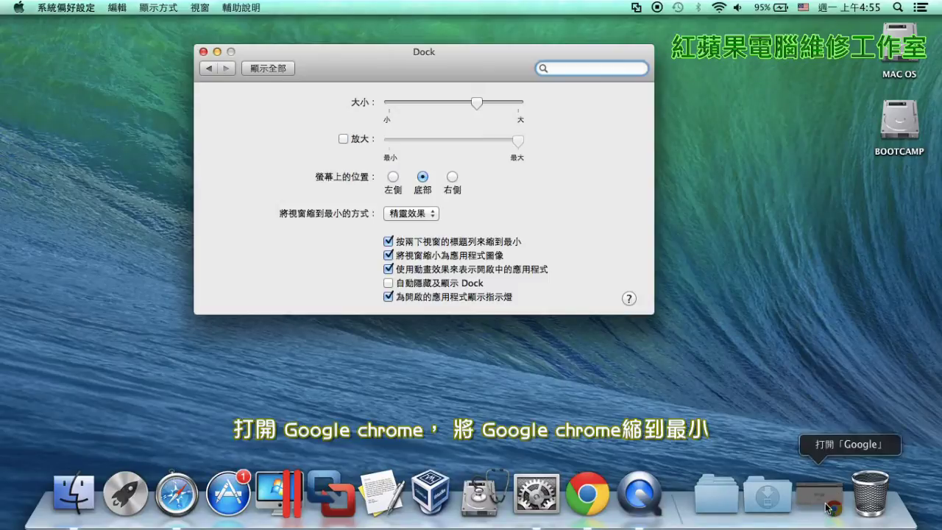
click(823, 500)
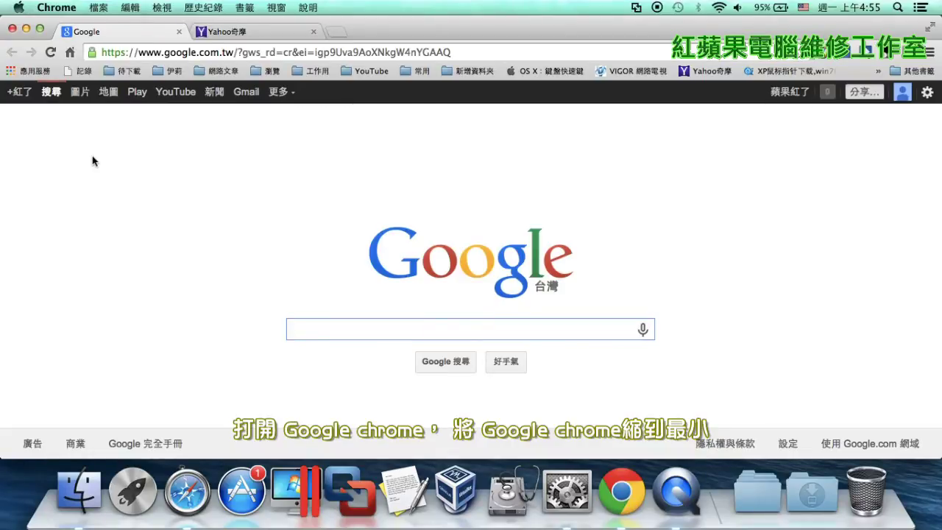
click(27, 30)
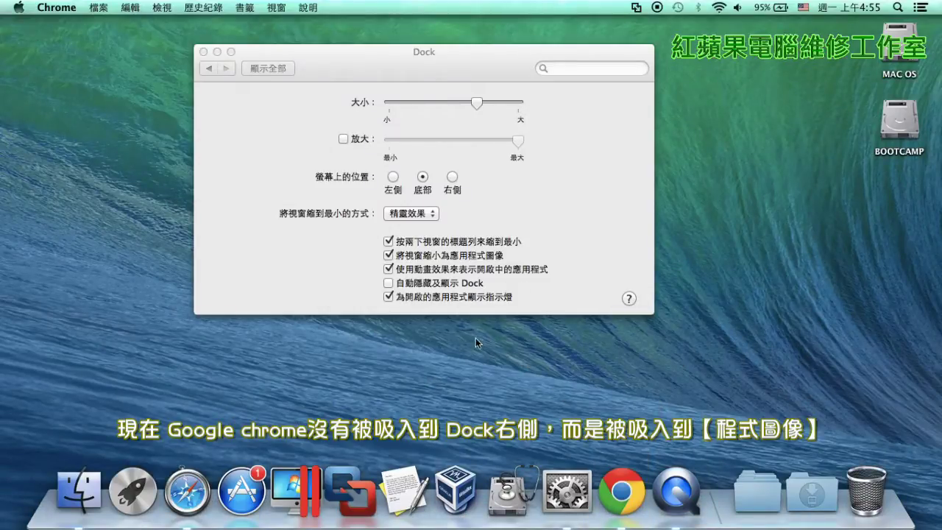
click(632, 505)
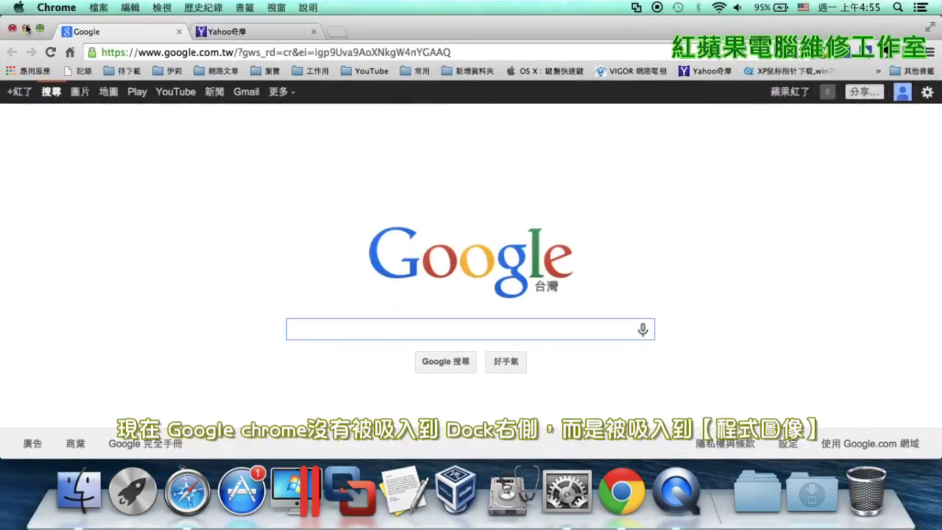
click(26, 28)
click(624, 489)
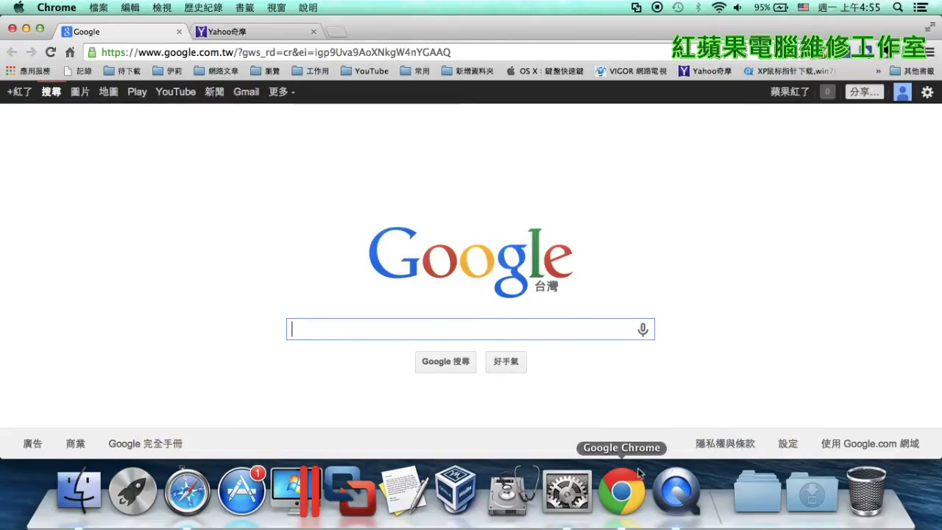
Quit Google Chrome and turn off 將視窗縮小為應用程式圖像 in the Dock preferences.
right_click(624, 489)
click(629, 441)
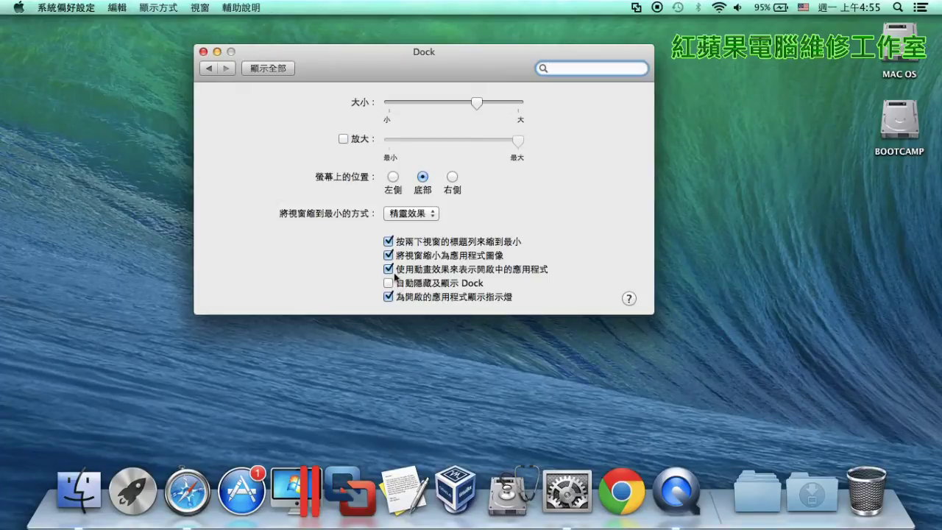
click(389, 257)
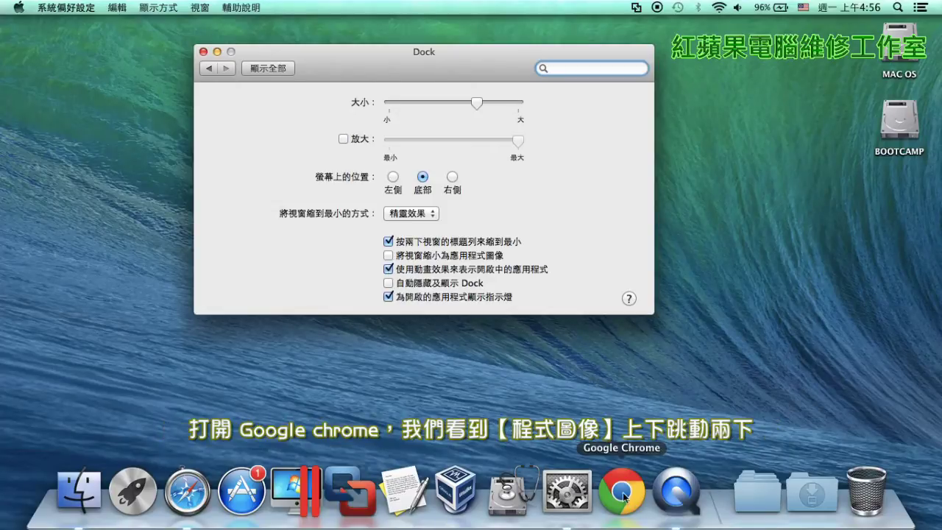
Open Google Chrome from the Dock to check its opening animation, and quit the application.
click(623, 497)
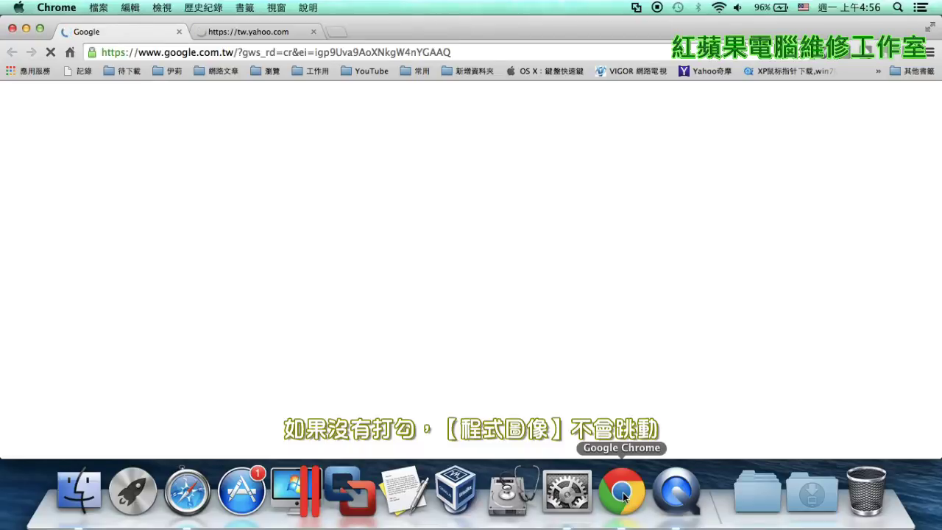
right_click(623, 497)
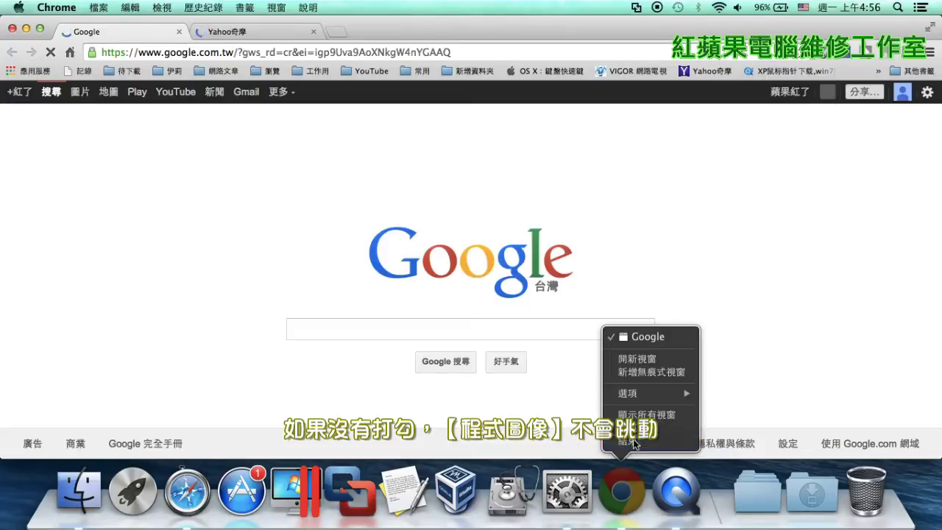
click(368, 217)
right_click(623, 492)
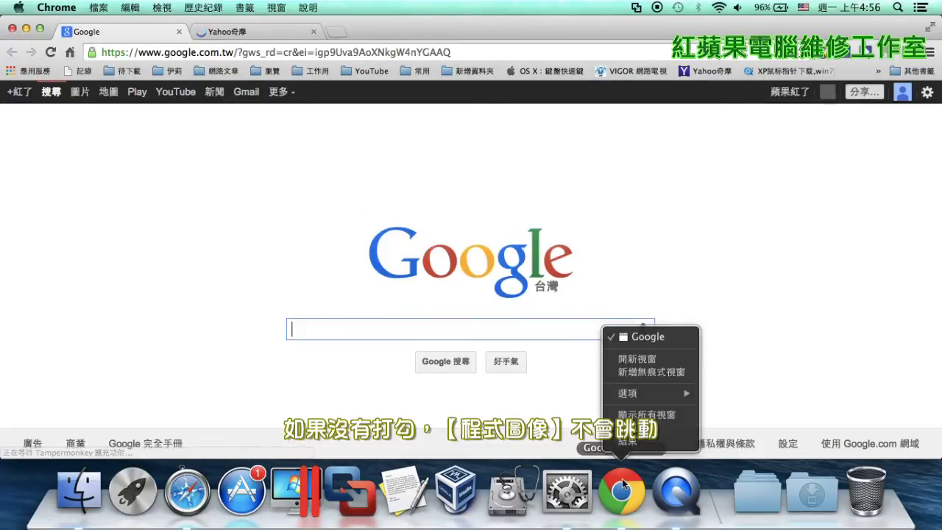
click(631, 437)
Turn off 使用動畫效果來表示開啟中的應用程式 in the Dock preferences.
click(415, 269)
click(434, 271)
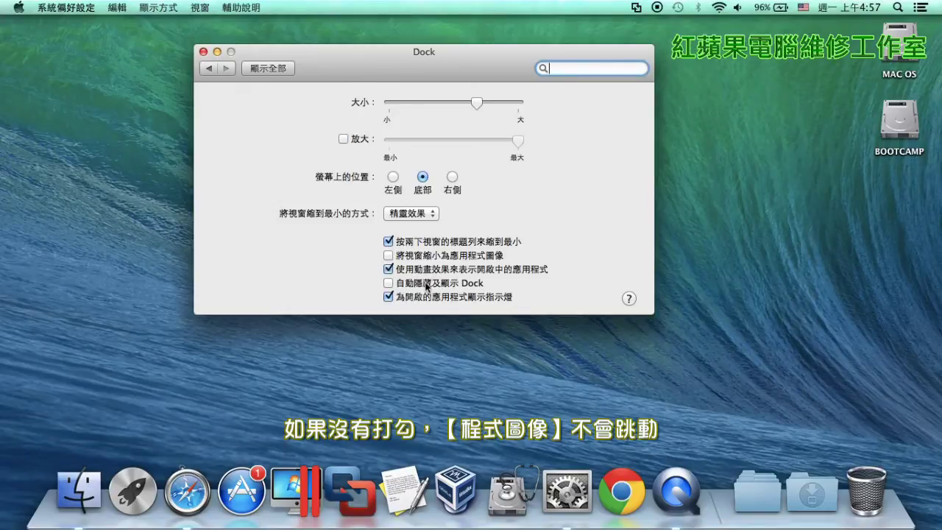
click(440, 270)
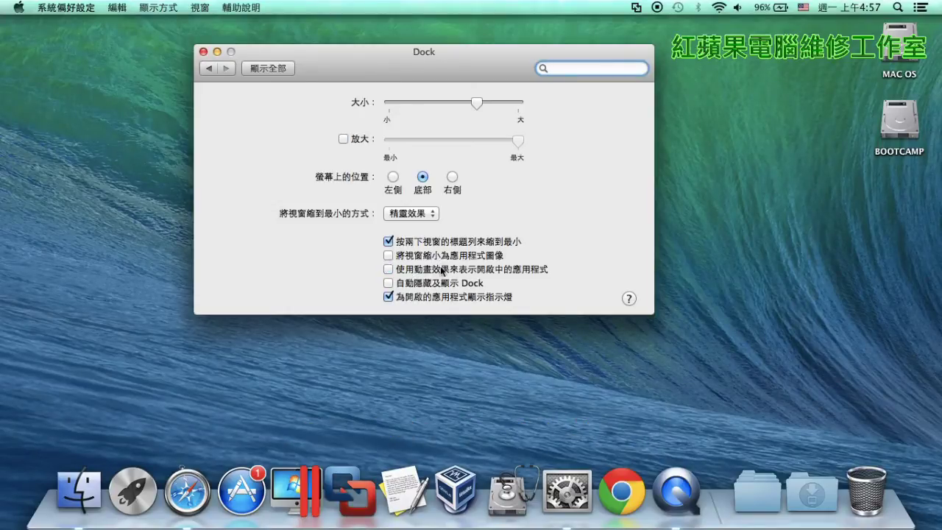
Test launching and quitting Google Chrome without the opening animation, and re-enable 使用動畫效果來表示開啟中的應用程式.
click(634, 491)
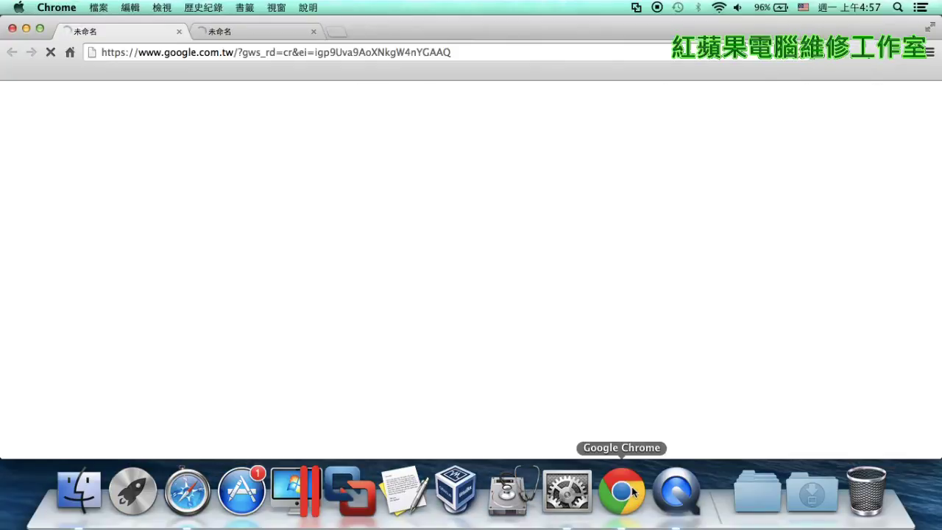
right_click(634, 492)
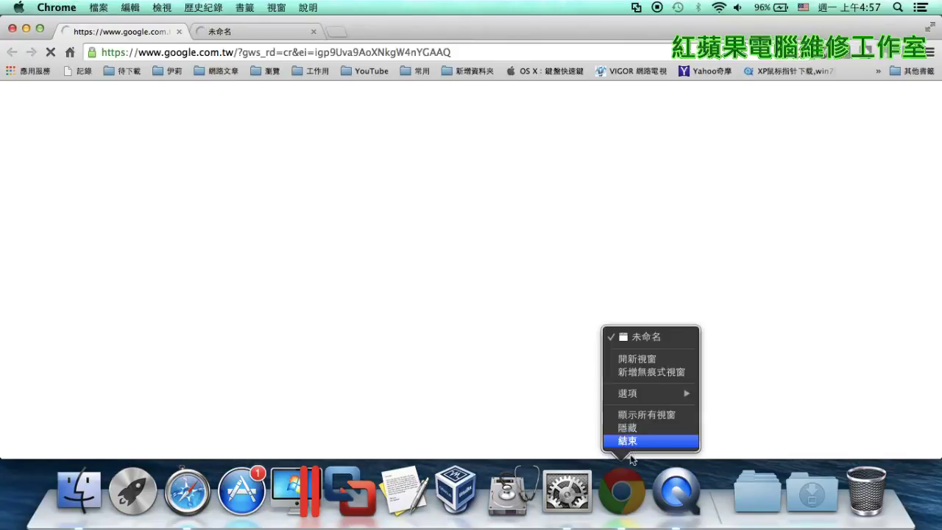
click(622, 441)
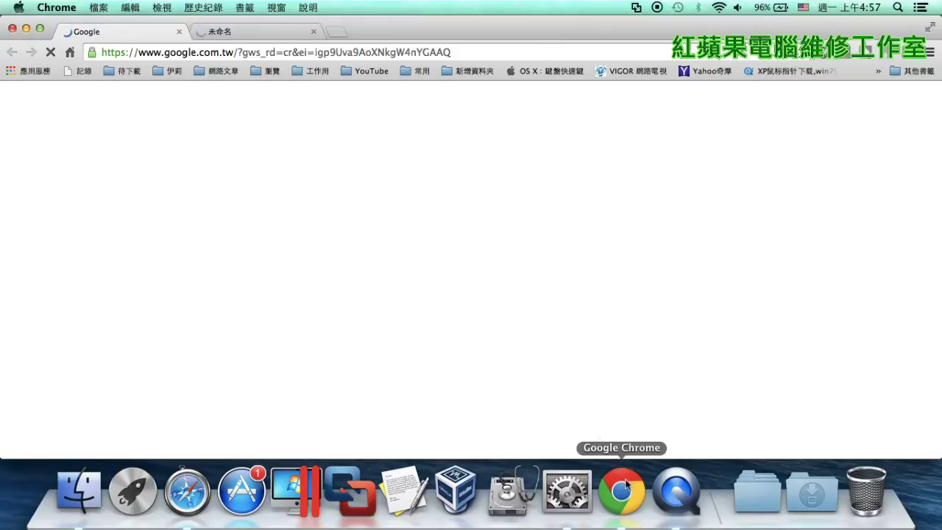
right_click(625, 484)
click(627, 441)
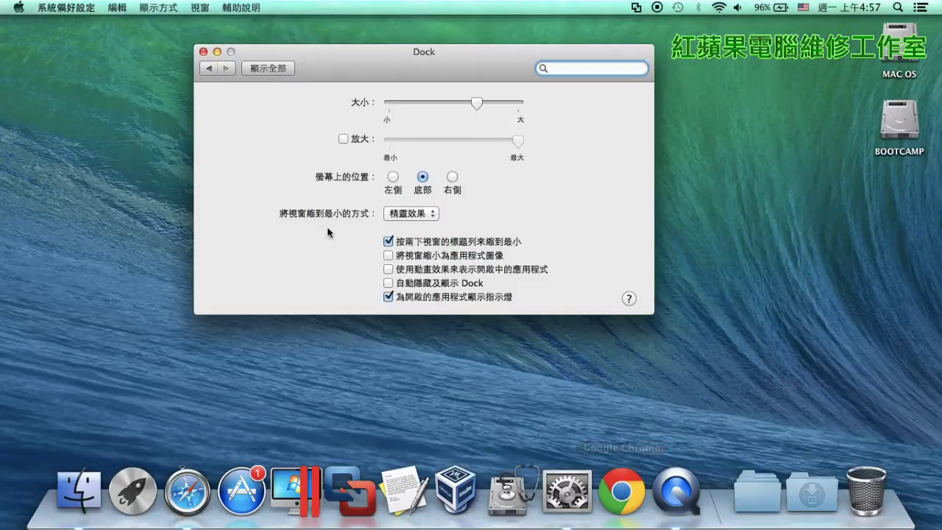
click(429, 270)
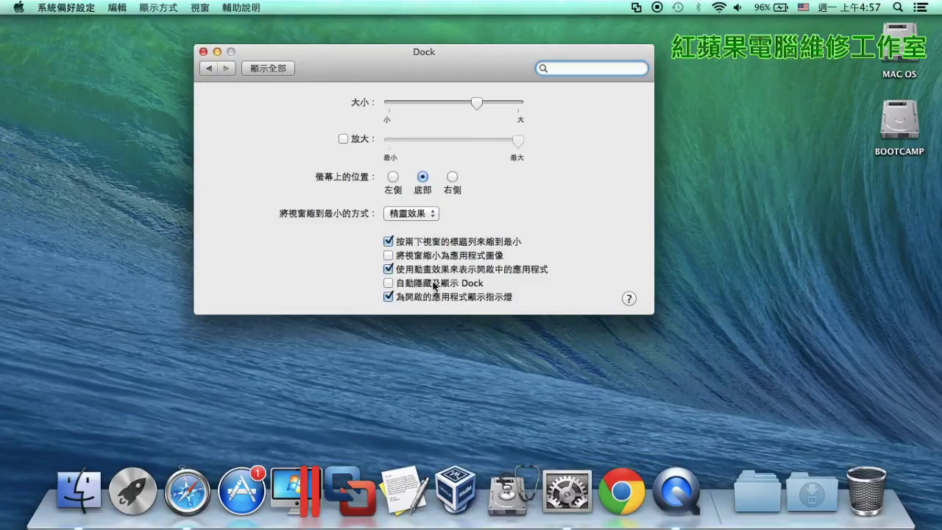
Enable 自動隱藏及顯示 Dock, reveal the hidden Dock to test it, and turn the option off again.
click(390, 288)
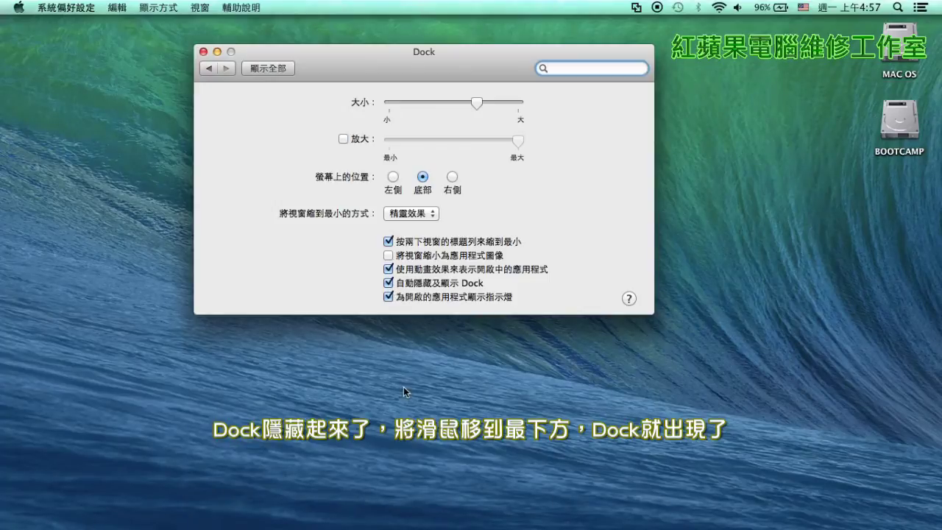
mouse_move(400, 526)
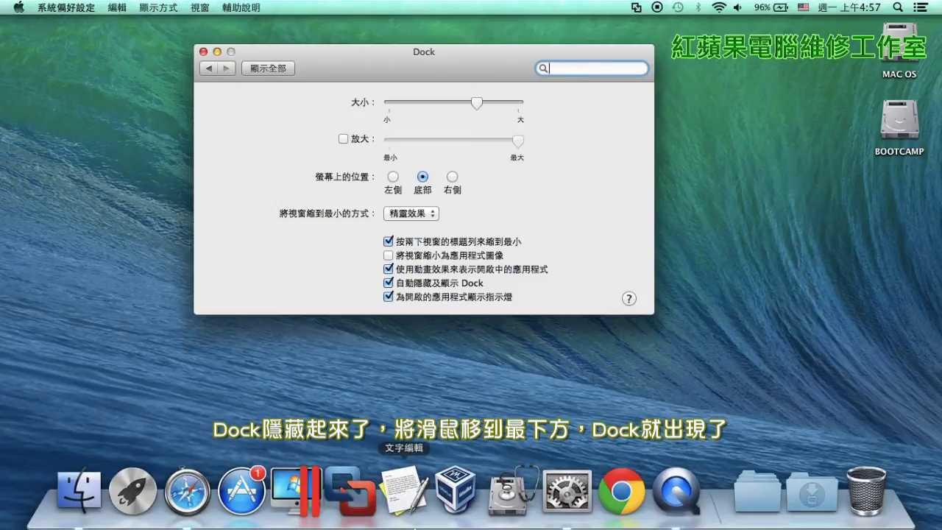
click(390, 284)
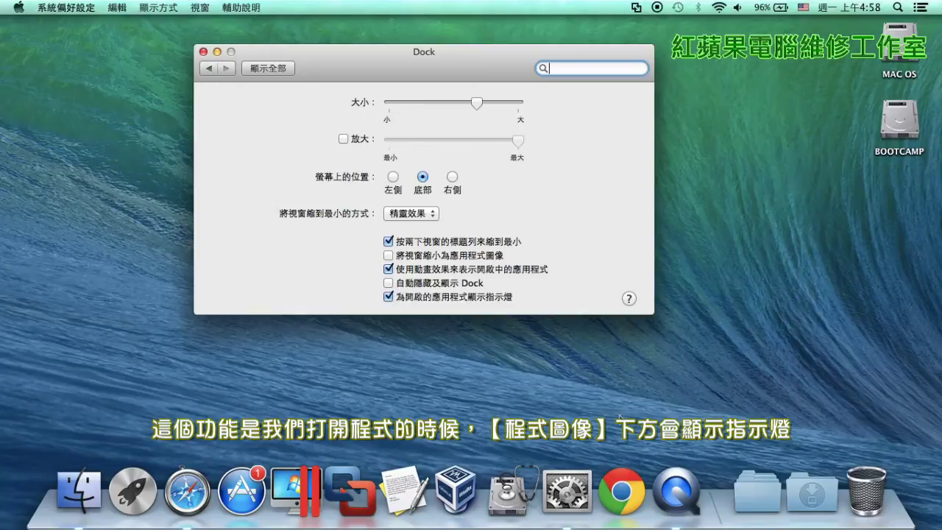
Open Google Chrome to check the indicator light under its Dock icon, and quit the application.
click(617, 482)
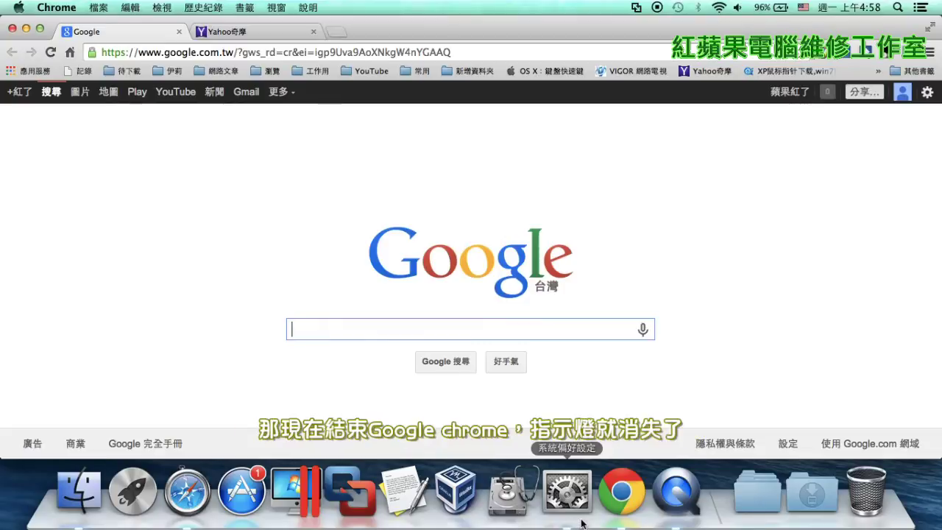
right_click(620, 498)
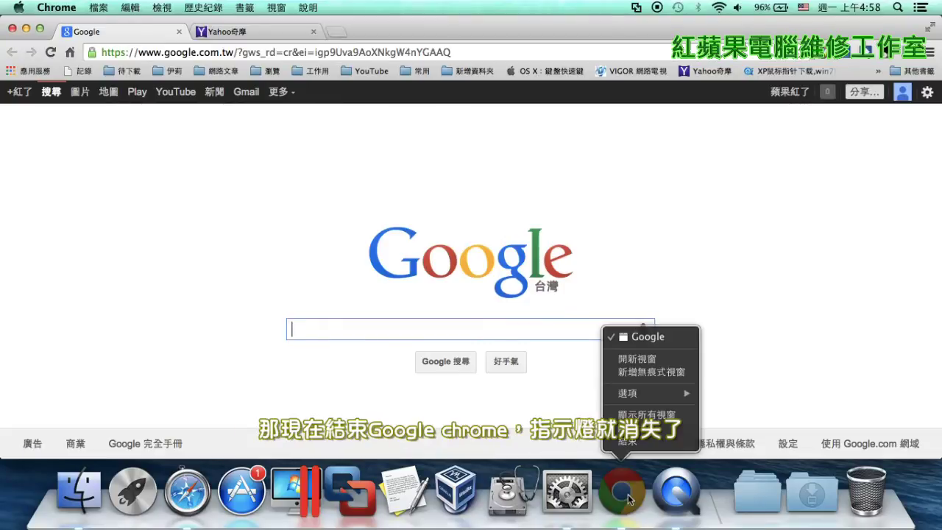
click(638, 444)
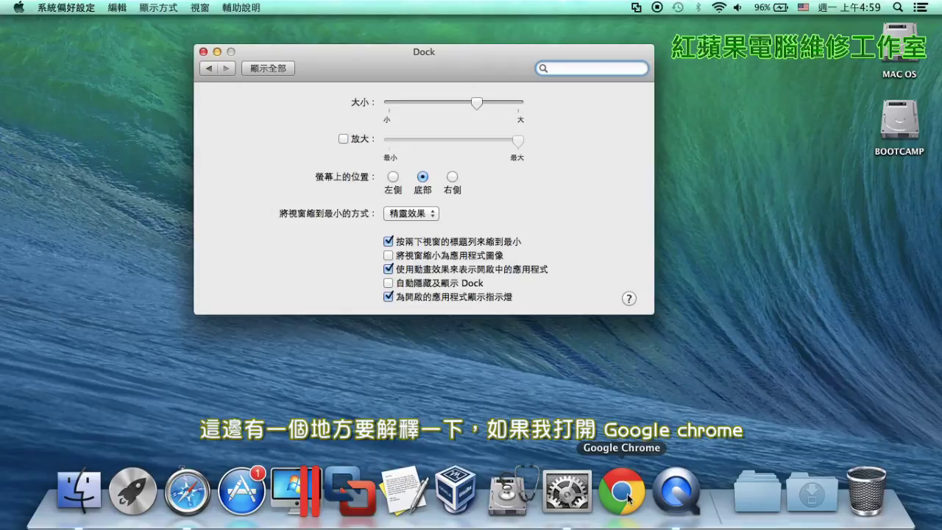
Reopen Google Chrome, close only its window to check the indicator light, and quit the application from its Dock icon.
click(629, 499)
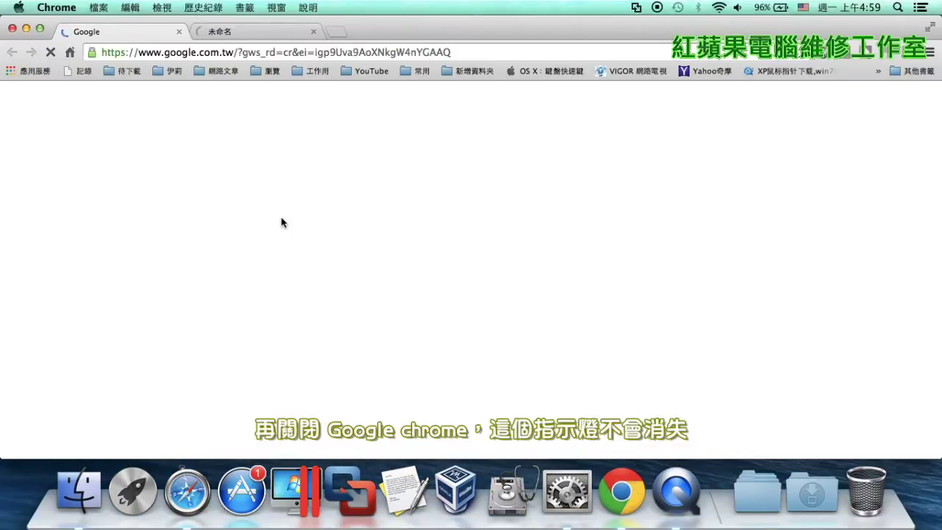
click(12, 29)
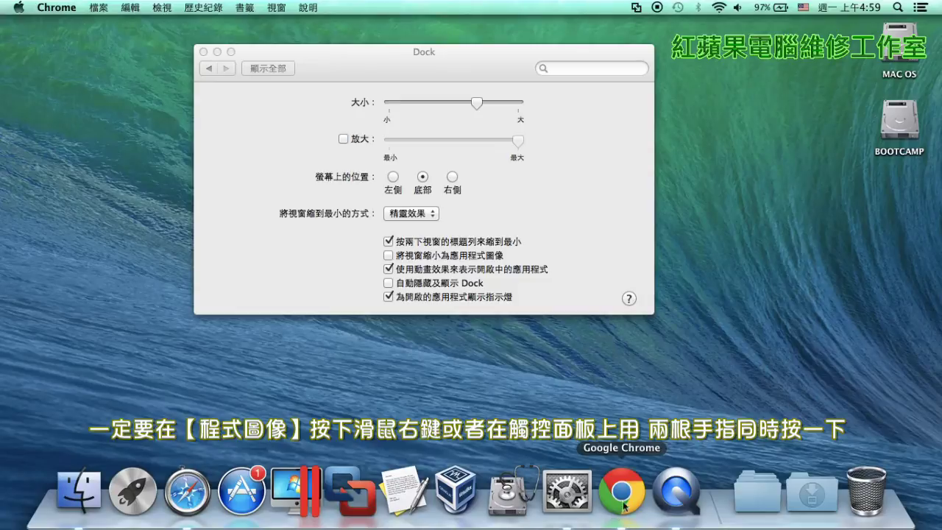
right_click(619, 509)
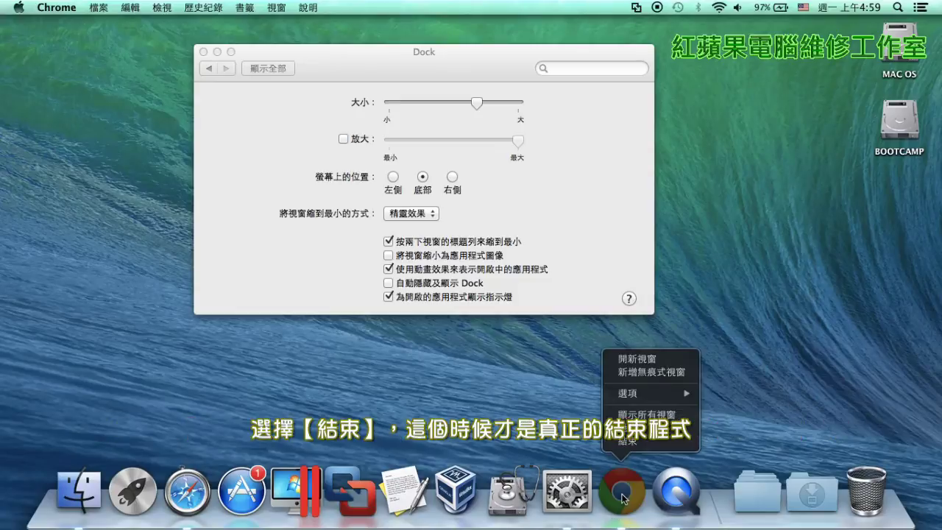
click(664, 441)
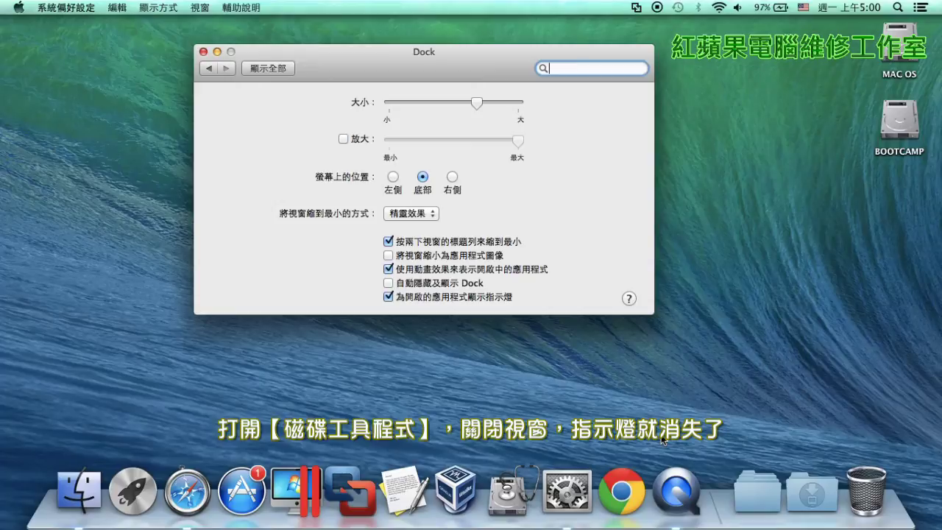
Open 磁碟工具程式 from the Dock and close its window to check its indicator light.
click(513, 488)
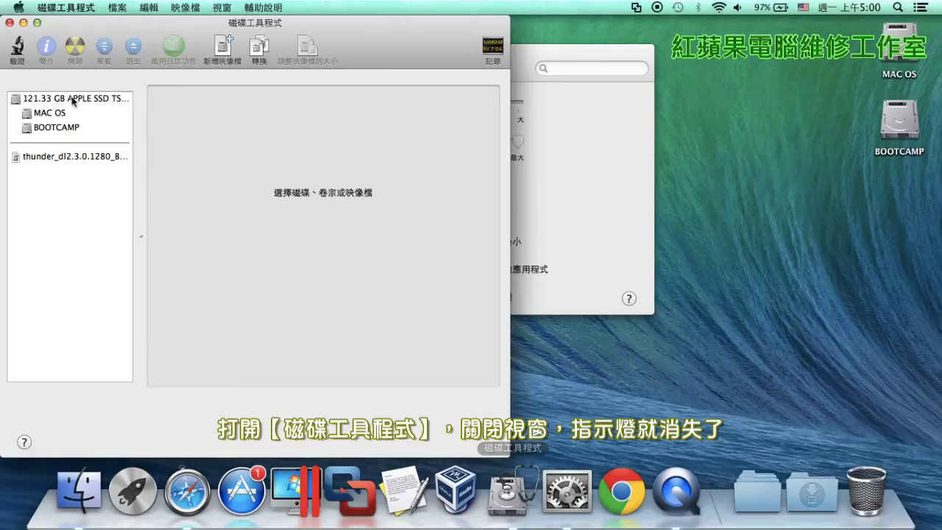
click(9, 23)
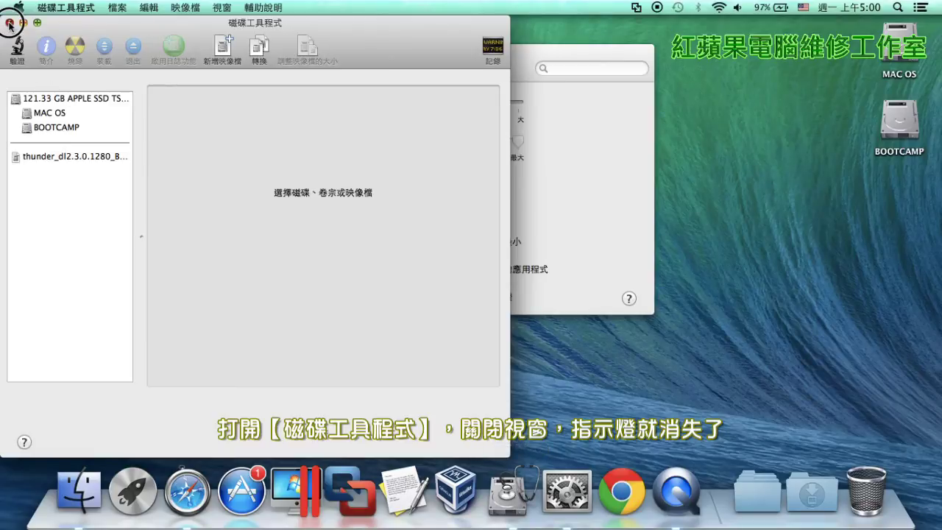